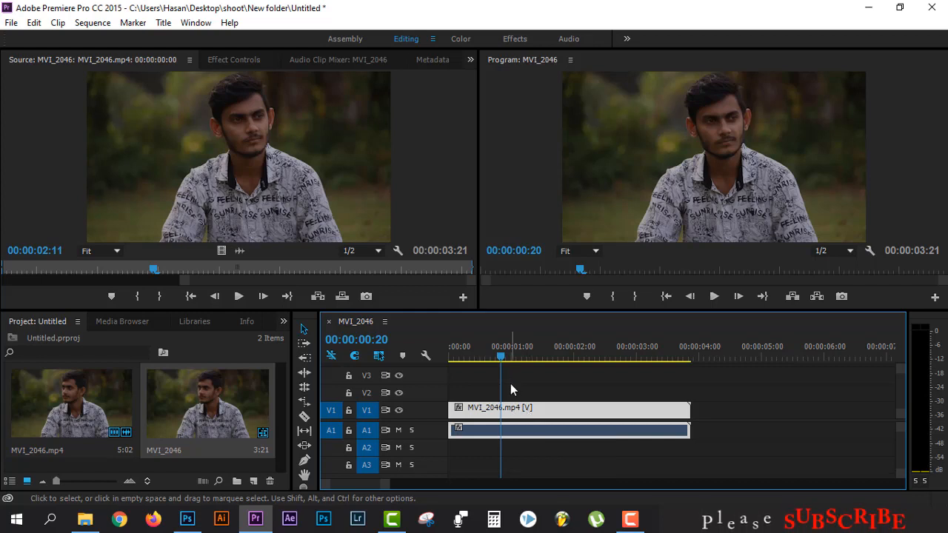
Step: Unlink the clip's audio from its video and delete the audio portion from the timeline
{"action": "left_click_drag", "start_coordinate": [501, 357], "coordinate": [474, 360]}
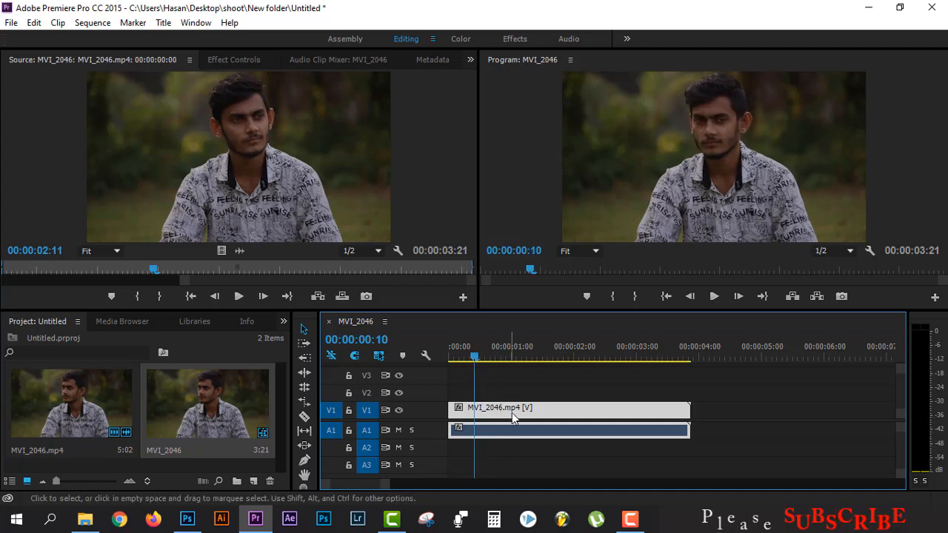
{"action": "left_click", "coordinate": [523, 429]}
{"action": "right_click", "coordinate": [522, 429]}
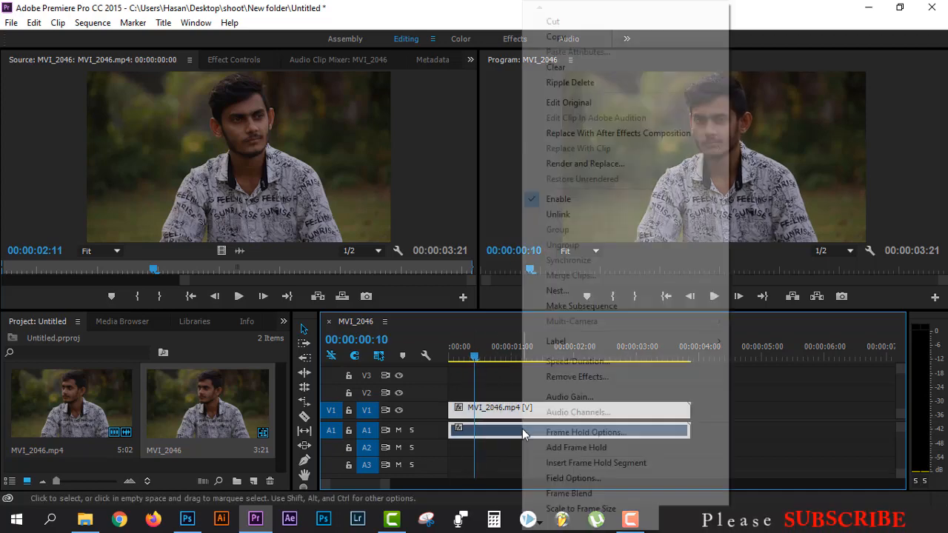
{"action": "left_click", "coordinate": [563, 216]}
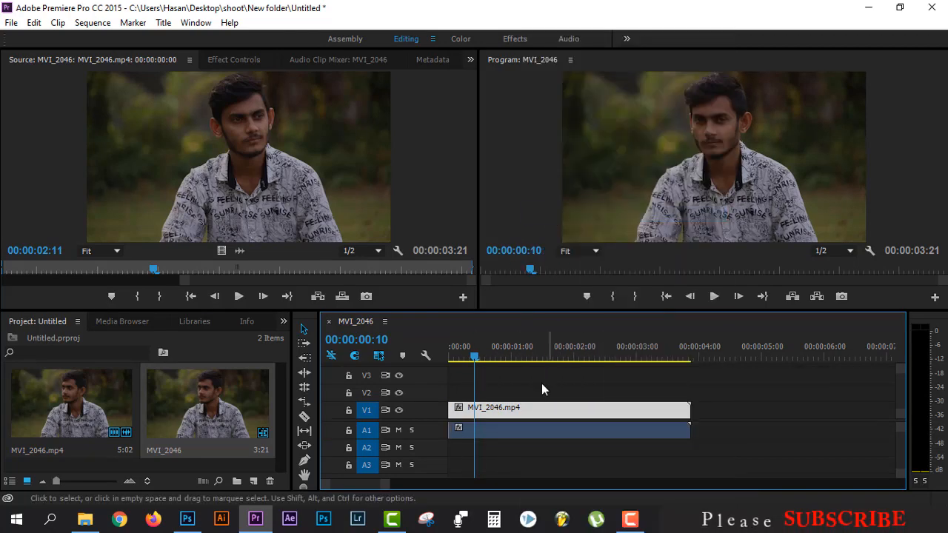
{"action": "left_click", "coordinate": [530, 427]}
{"action": "key", "text": "Delete"}
Step: In the Color workspace, load the 01.CUBE file as the Input LUT for the video clip
{"action": "left_click_drag", "start_coordinate": [479, 361], "coordinate": [511, 357]}
{"action": "left_click", "coordinate": [496, 408]}
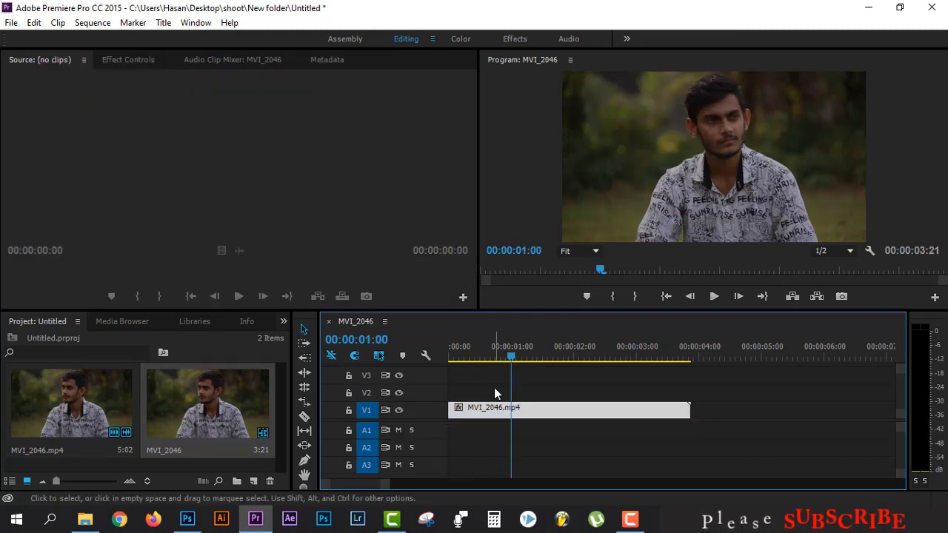
{"action": "left_click", "coordinate": [494, 388]}
{"action": "left_click_drag", "start_coordinate": [513, 360], "coordinate": [471, 358]}
{"action": "left_click", "coordinate": [529, 407]}
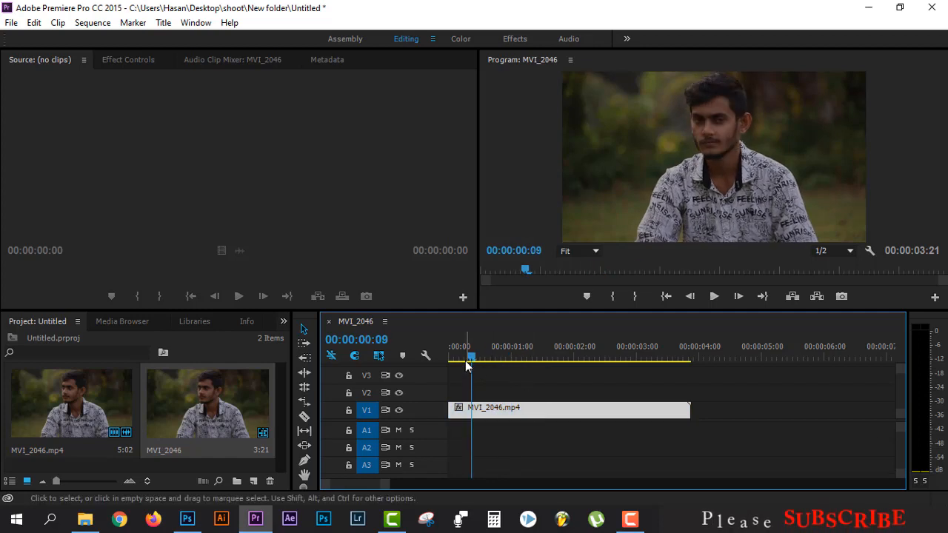
{"action": "left_click", "coordinate": [463, 39]}
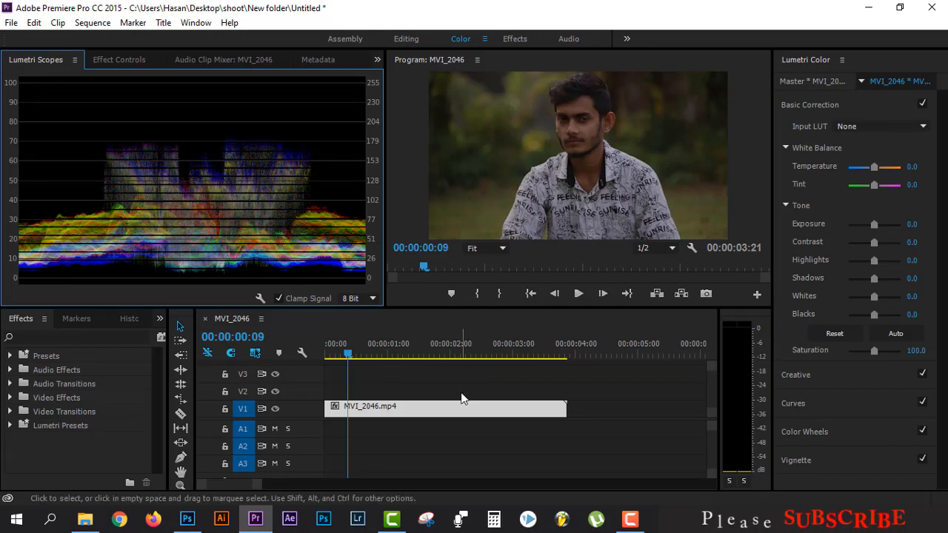
{"action": "left_click", "coordinate": [369, 356]}
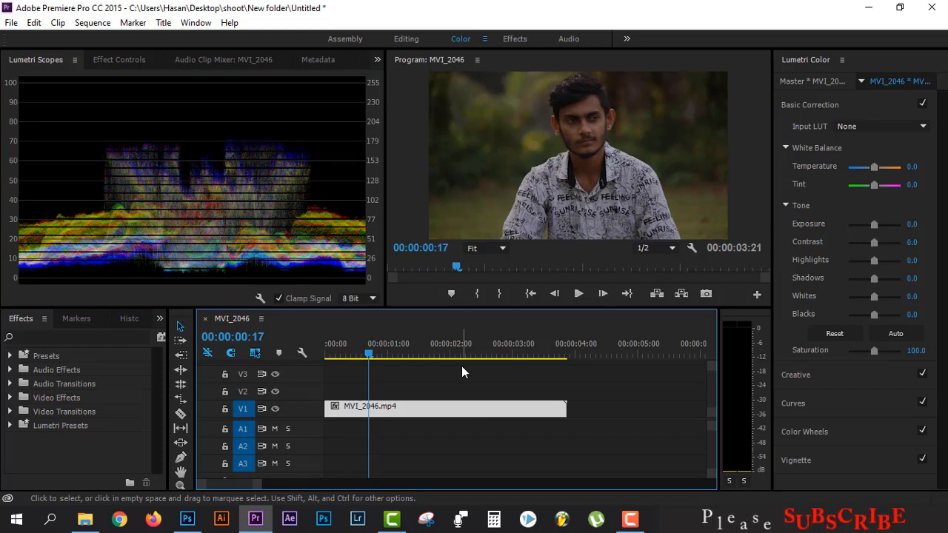
{"action": "left_click", "coordinate": [886, 126]}
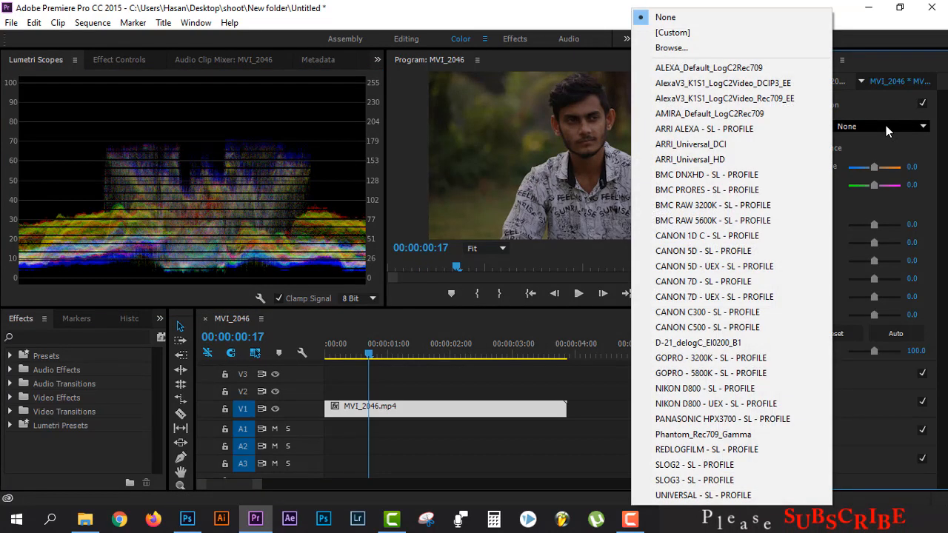
{"action": "left_click", "coordinate": [676, 48]}
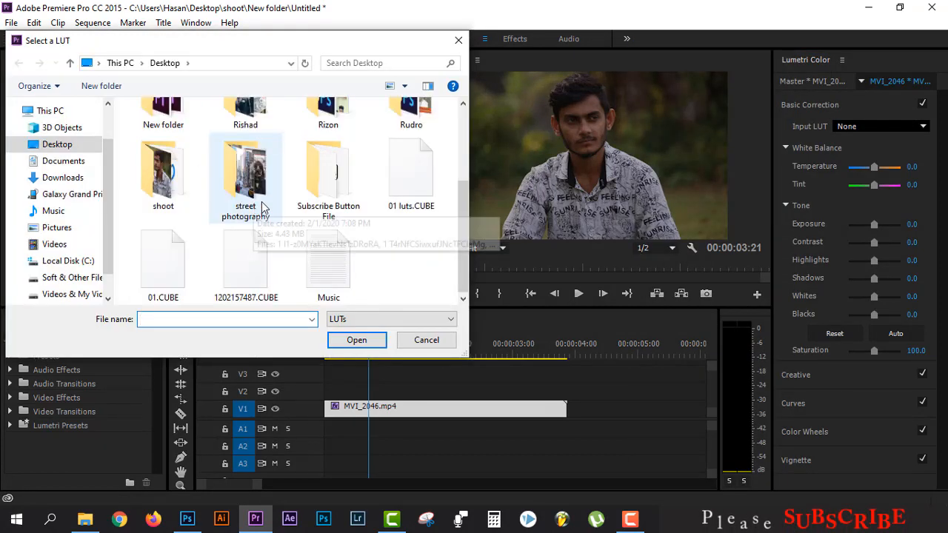
{"action": "left_click", "coordinate": [167, 268]}
{"action": "left_click", "coordinate": [354, 340]}
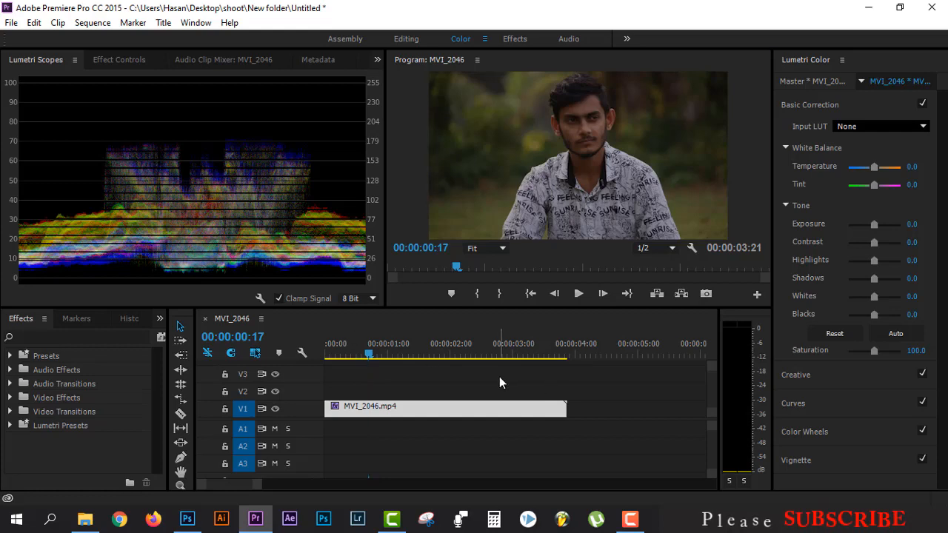
Step: Back in the Editing workspace, duplicate the graded clip onto track V2 directly above the original
{"action": "mouse_move", "coordinate": [370, 352]}
{"action": "left_mouse_down"}
{"action": "mouse_move", "coordinate": [403, 360]}
{"action": "mouse_move", "coordinate": [359, 354]}
{"action": "left_mouse_up"}
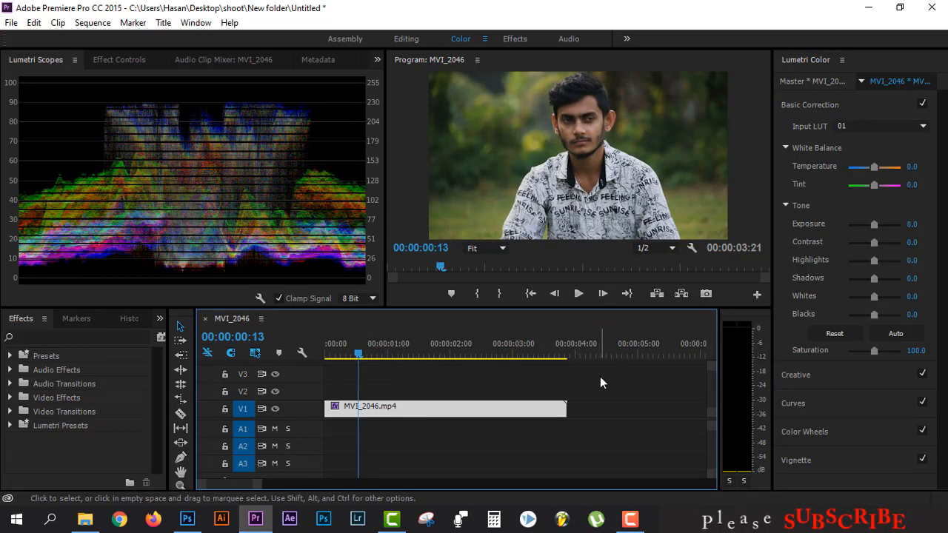
{"action": "left_click", "coordinate": [413, 40]}
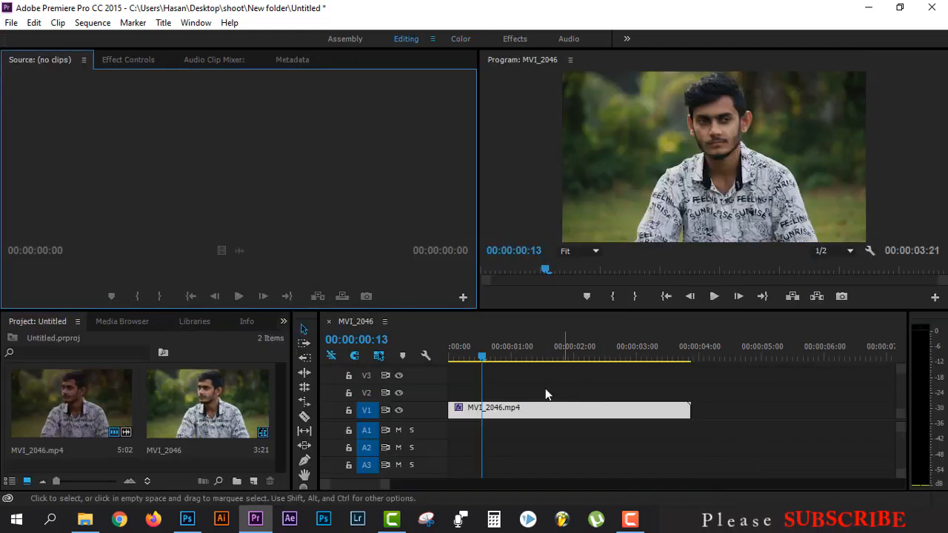
{"action": "left_click_drag", "start_coordinate": [479, 359], "coordinate": [524, 359]}
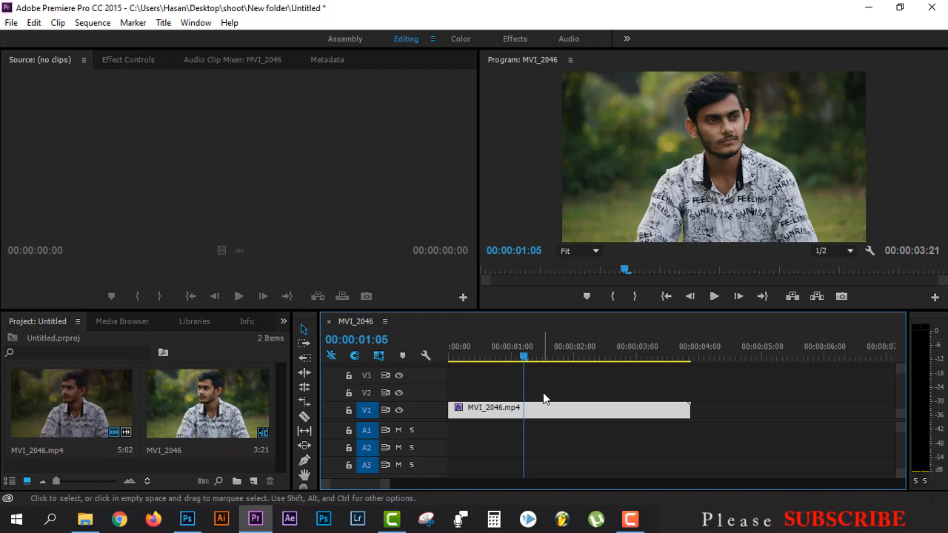
{"action": "key", "text": "alt"}
{"action": "mouse_move", "coordinate": [544, 397]}
{"action": "left_mouse_down"}
{"action": "mouse_move", "coordinate": [550, 410]}
{"action": "mouse_move", "coordinate": [549, 388]}
{"action": "left_mouse_up"}
{"action": "left_click_drag", "start_coordinate": [531, 353], "coordinate": [542, 355]}
{"action": "left_click", "coordinate": [548, 408]}
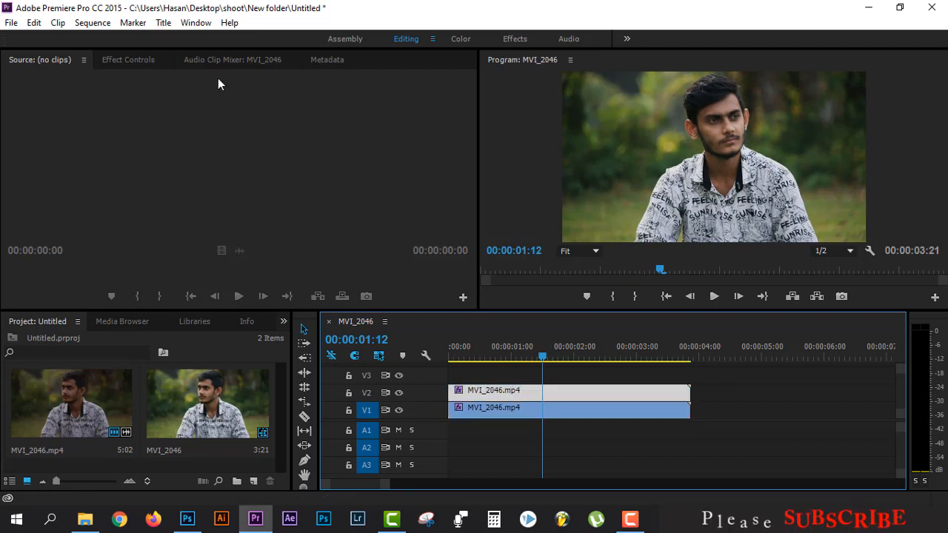
Step: Delete the Lumetri Color effect from the clip on V1
{"action": "left_click", "coordinate": [113, 60]}
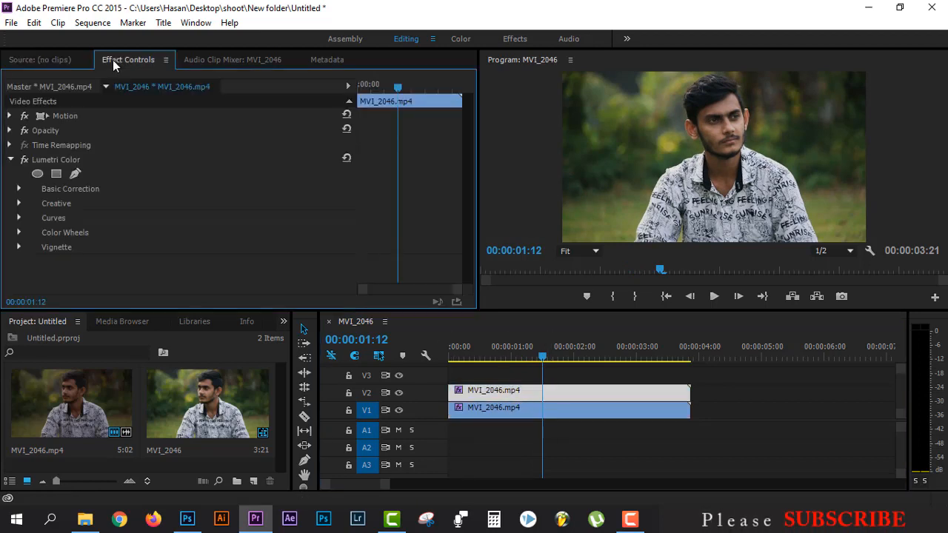
{"action": "left_click", "coordinate": [566, 391]}
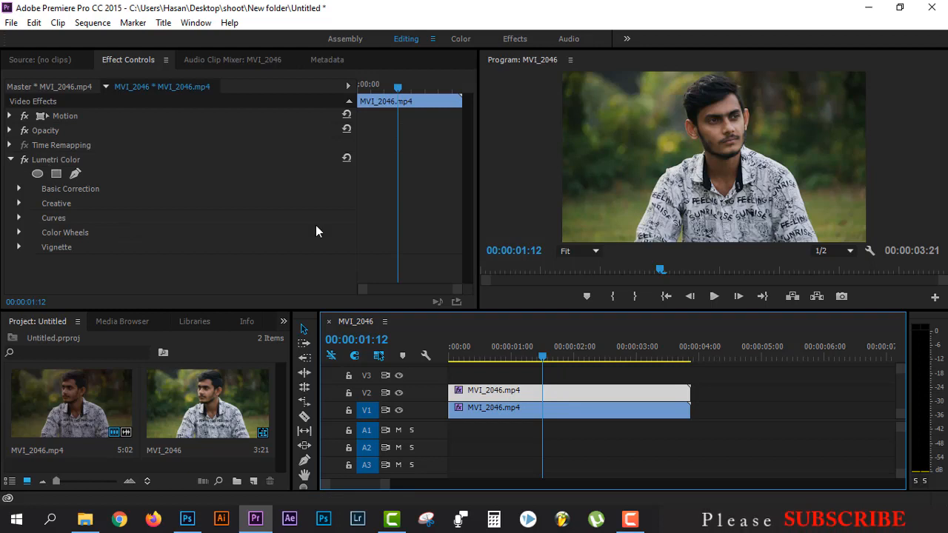
{"action": "left_click", "coordinate": [569, 412]}
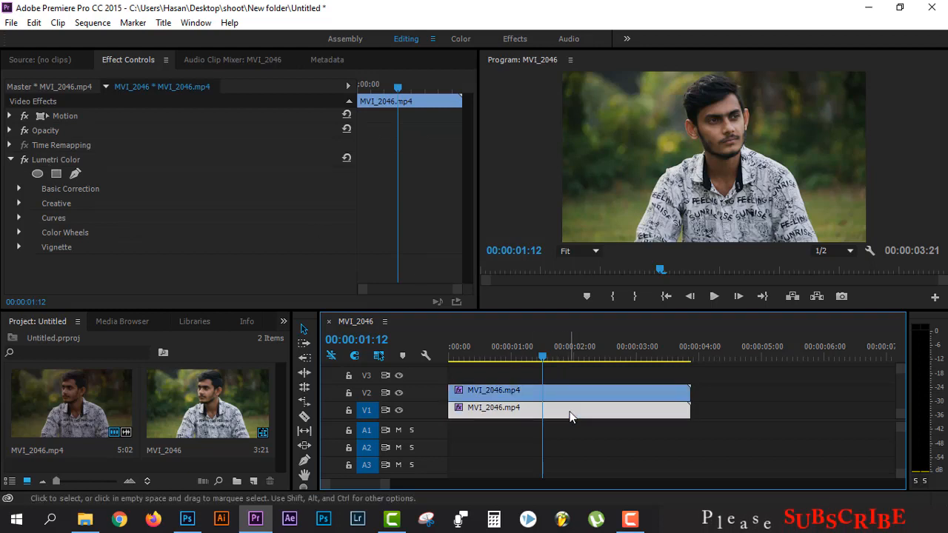
{"action": "left_click", "coordinate": [56, 165]}
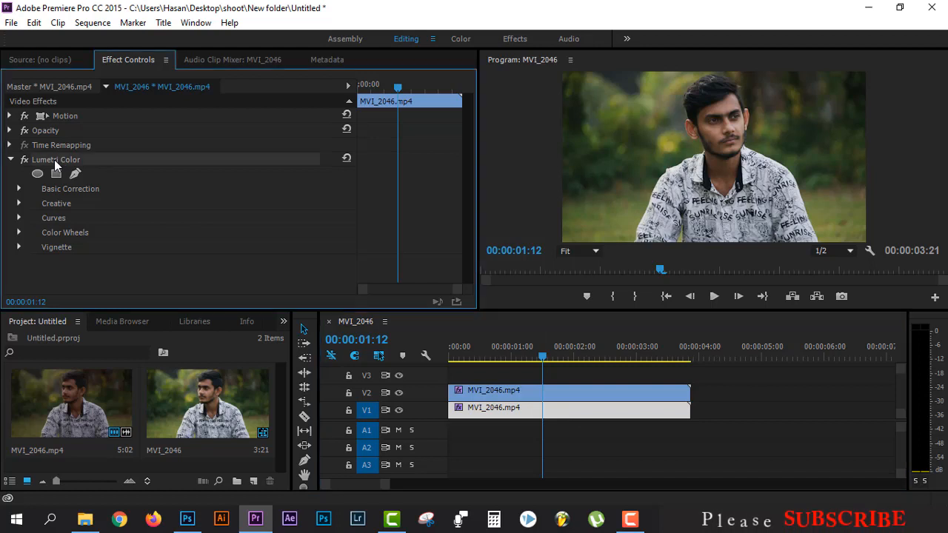
{"action": "key", "text": "Delete"}
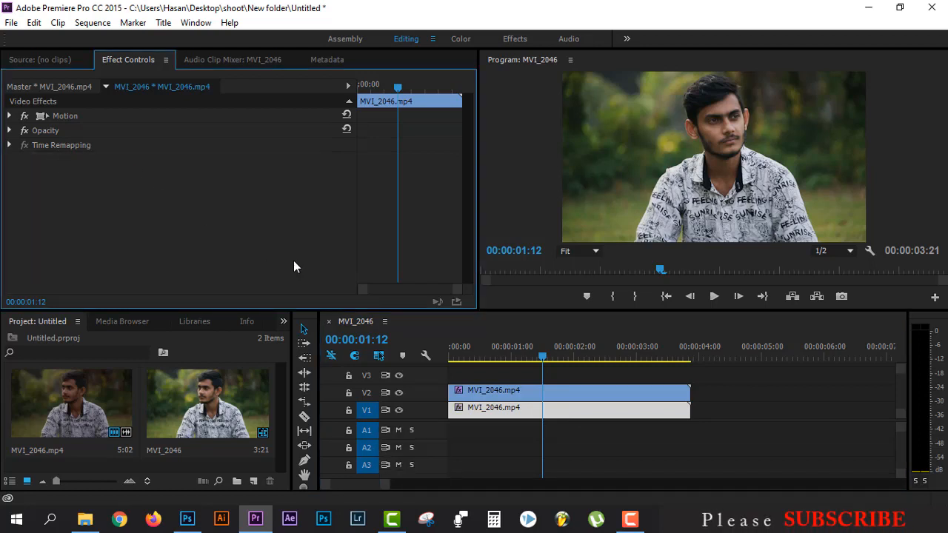
Step: Toggle track V2's output off and on to compare the graded and ungraded clips, returning to the start
{"action": "left_click", "coordinate": [498, 394]}
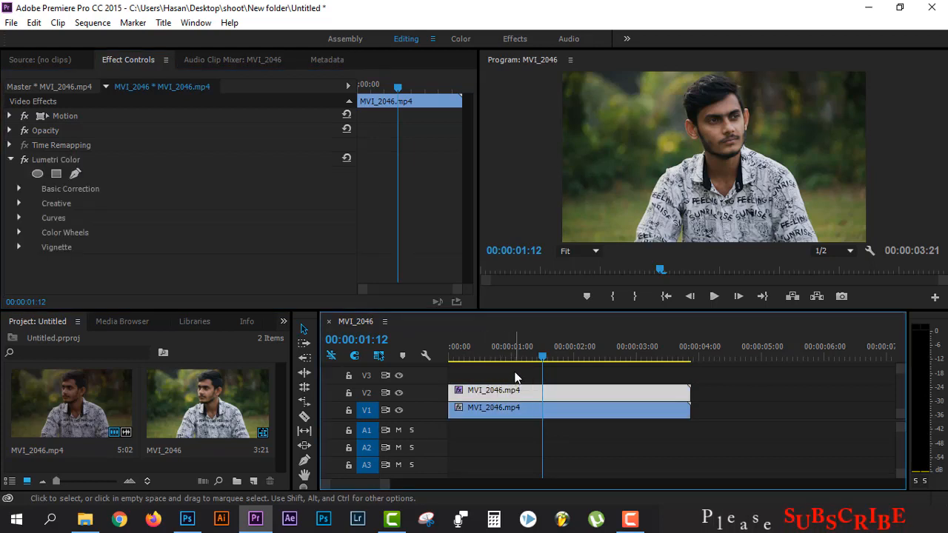
{"action": "left_click", "coordinate": [399, 393]}
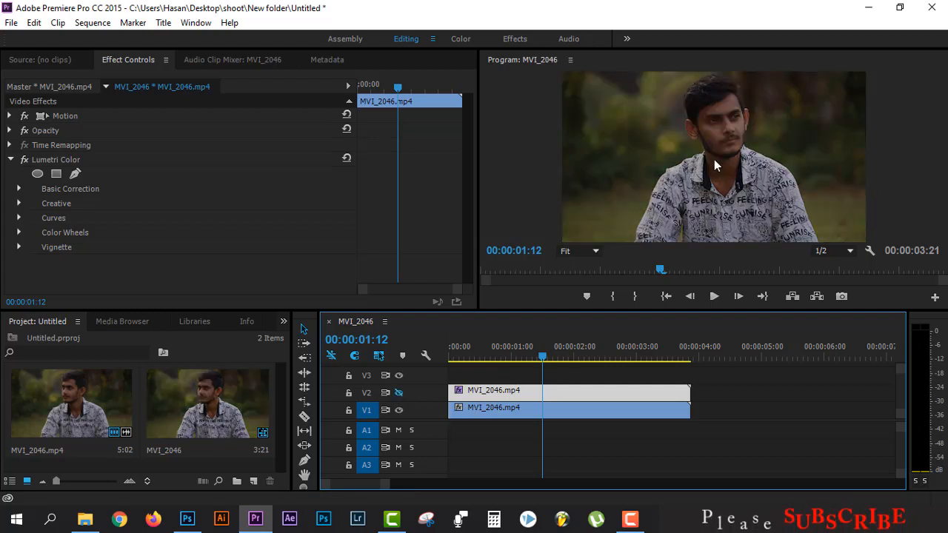
{"action": "left_click", "coordinate": [399, 392]}
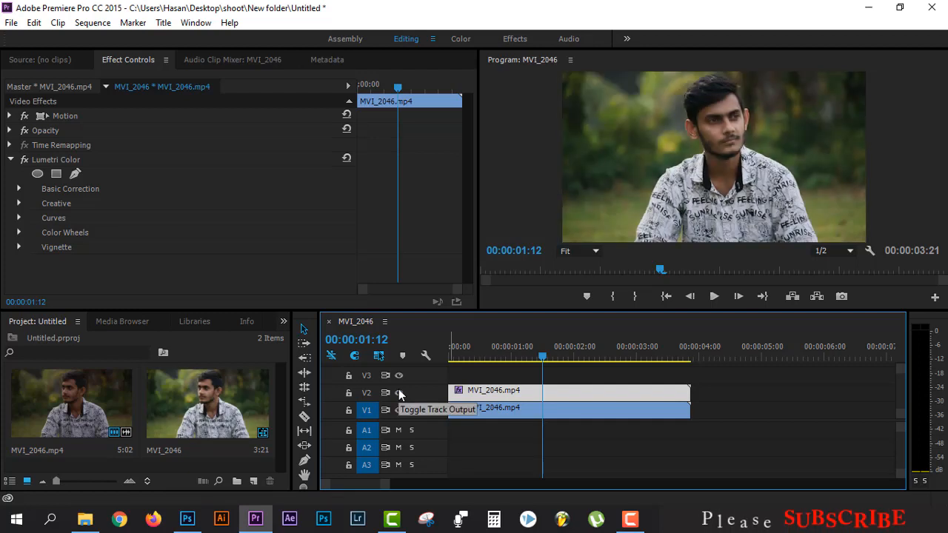
{"action": "left_click", "coordinate": [398, 391]}
{"action": "key", "text": "Home"}
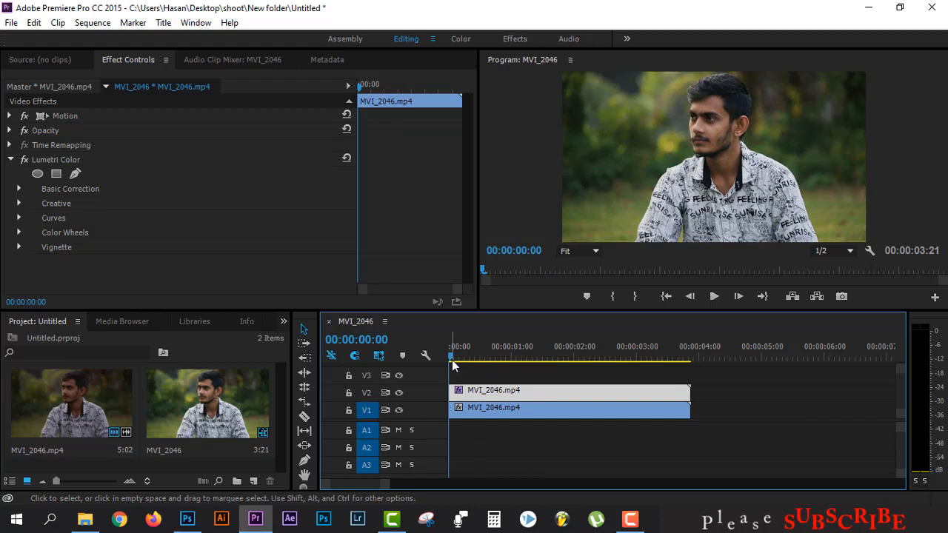
Step: Search the effects for "linear" and apply Linear Wipe to the clip on V2
{"action": "left_click", "coordinate": [283, 326]}
{"action": "left_click", "coordinate": [296, 360]}
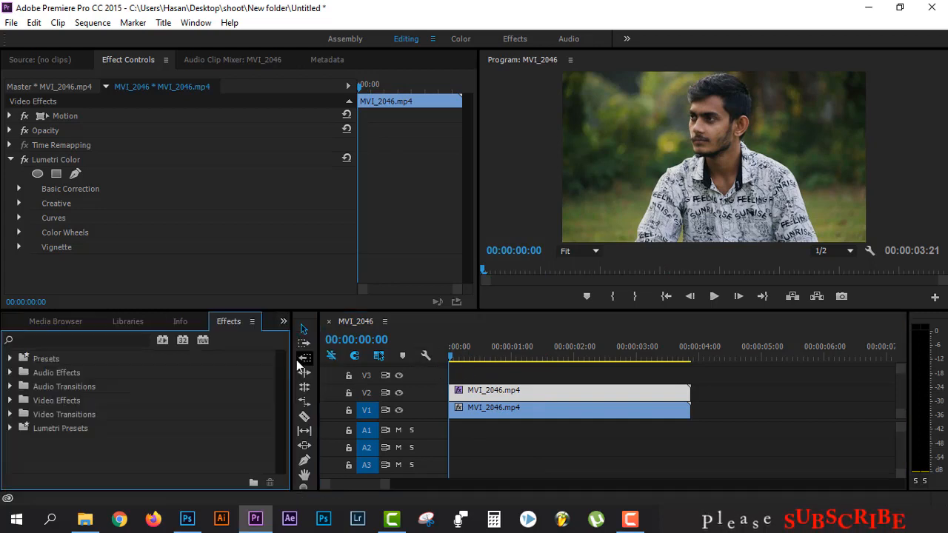
{"action": "left_click", "coordinate": [119, 340]}
{"action": "type", "text": "l"}
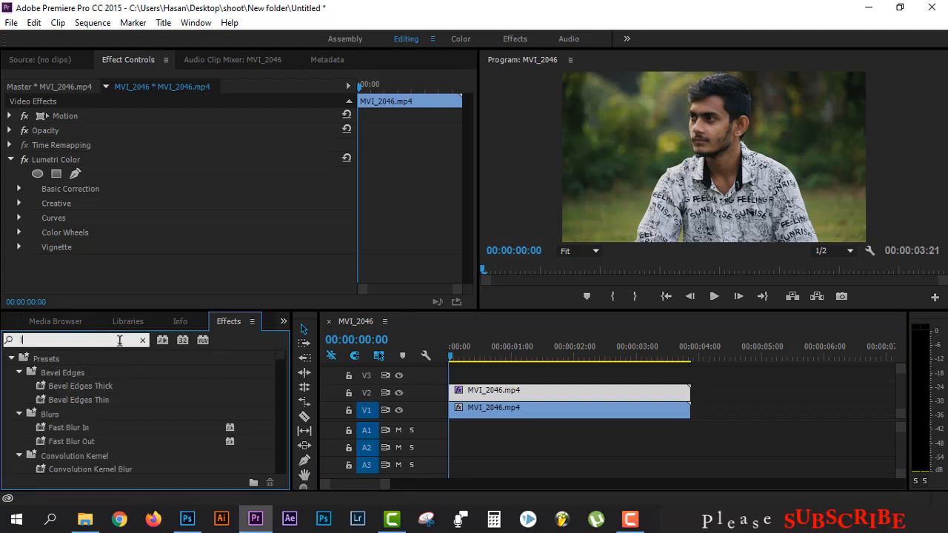
{"action": "type", "text": "inear"}
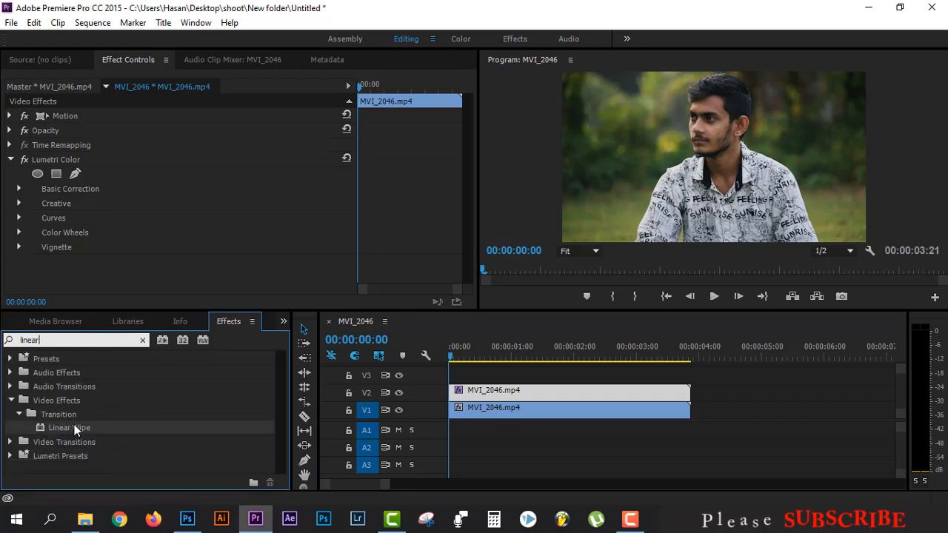
{"action": "left_click_drag", "start_coordinate": [75, 427], "coordinate": [545, 391]}
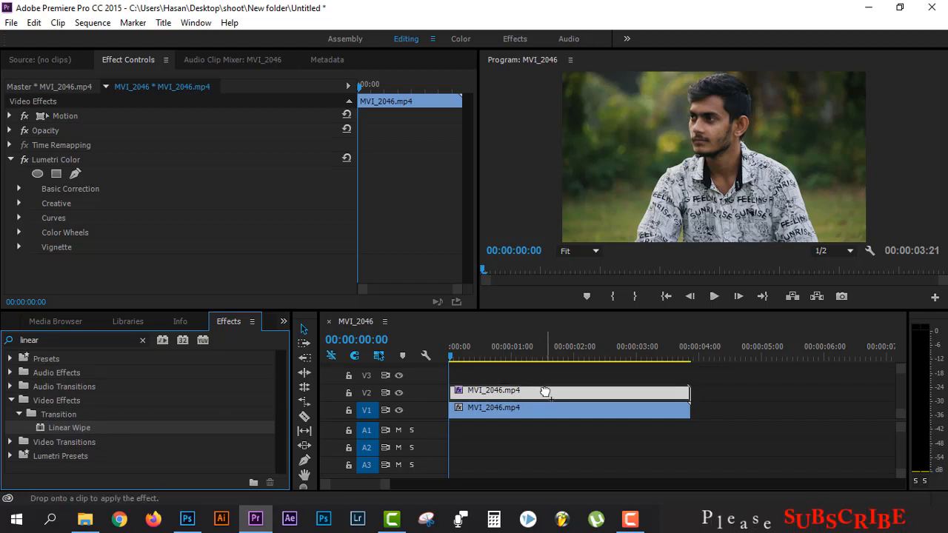
{"action": "left_click_drag", "start_coordinate": [546, 391], "coordinate": [547, 392]}
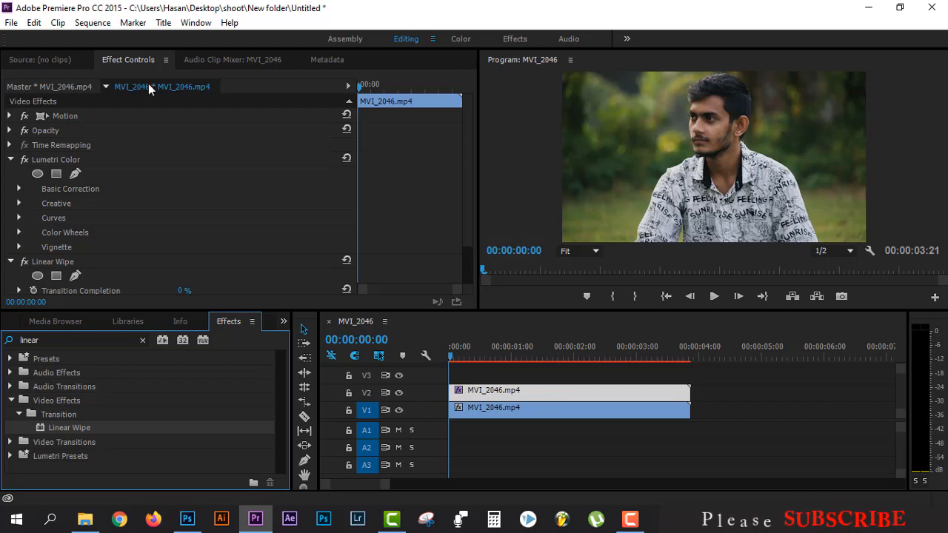
Step: Set Linear Wipe's Transition Completion to 100% and add a keyframe for it at the start
{"action": "scroll", "coordinate": [91, 244], "scroll_direction": "down", "scroll_amount": 3}
{"action": "left_click", "coordinate": [50, 219]}
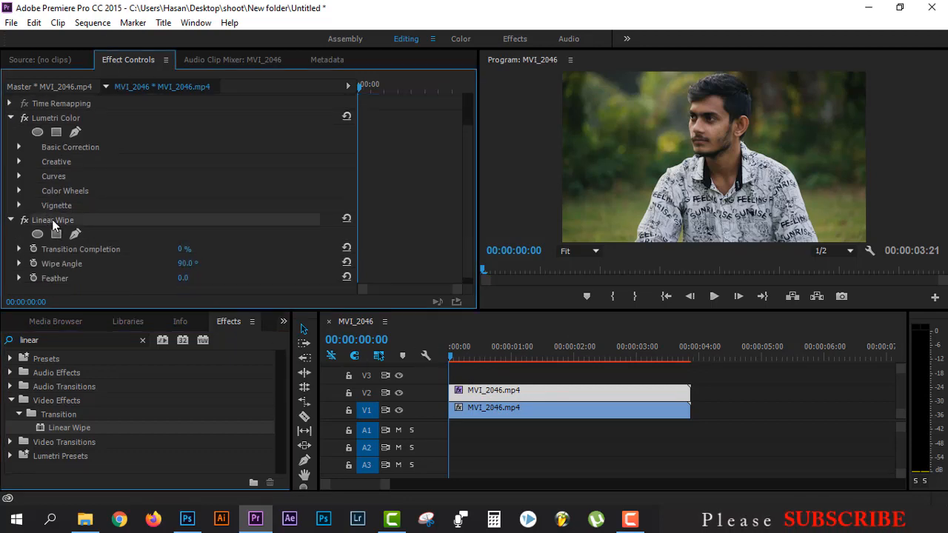
{"action": "left_click", "coordinate": [10, 118]}
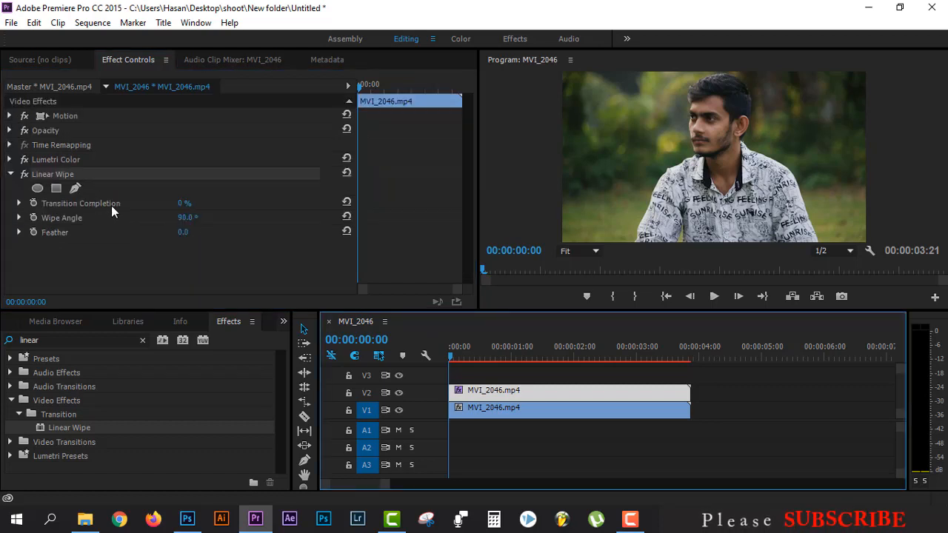
{"action": "left_click", "coordinate": [117, 175]}
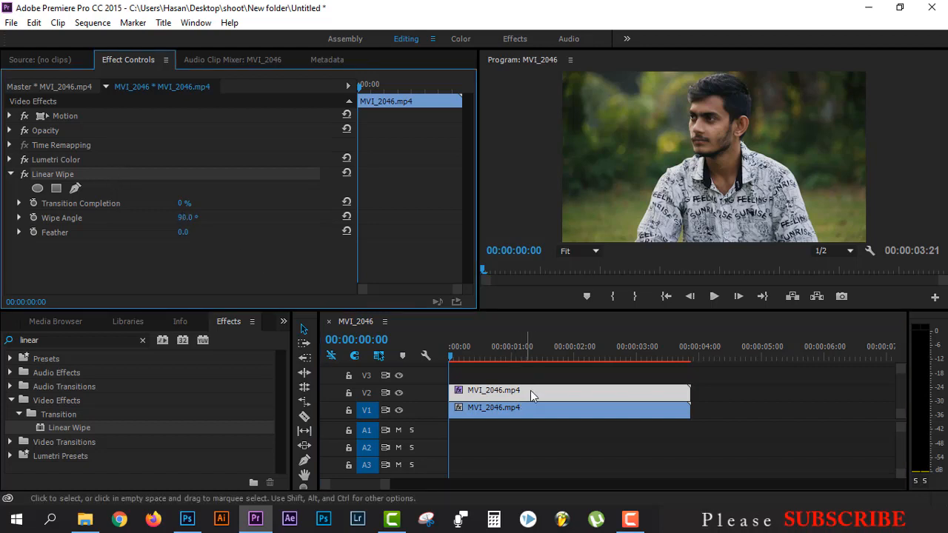
{"action": "left_click", "coordinate": [531, 390]}
{"action": "left_click", "coordinate": [185, 203]}
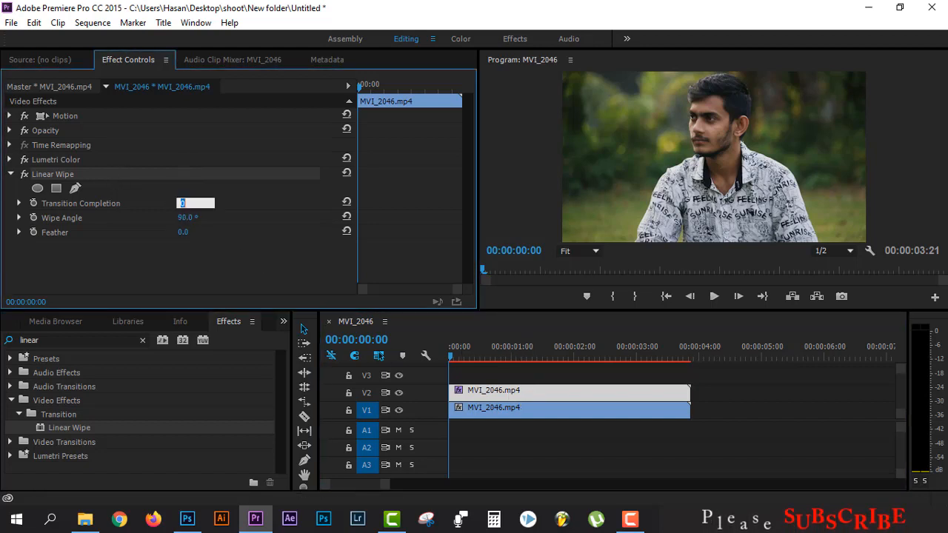
{"action": "type", "text": "100"}
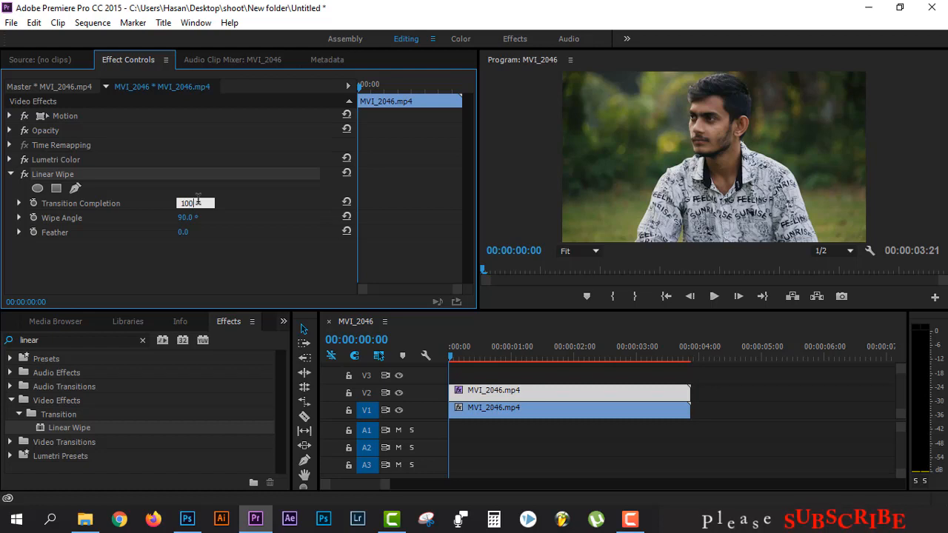
{"action": "key", "text": "Return"}
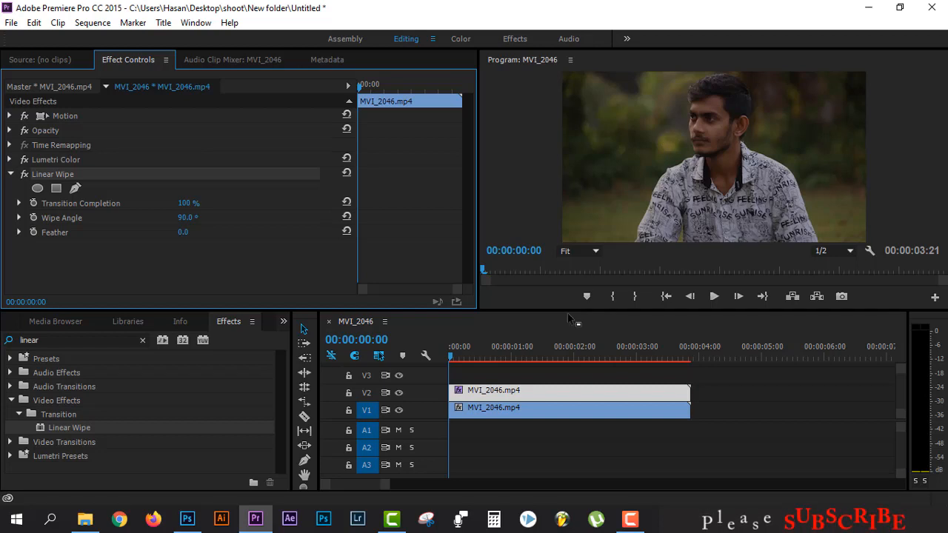
{"action": "left_click", "coordinate": [37, 200]}
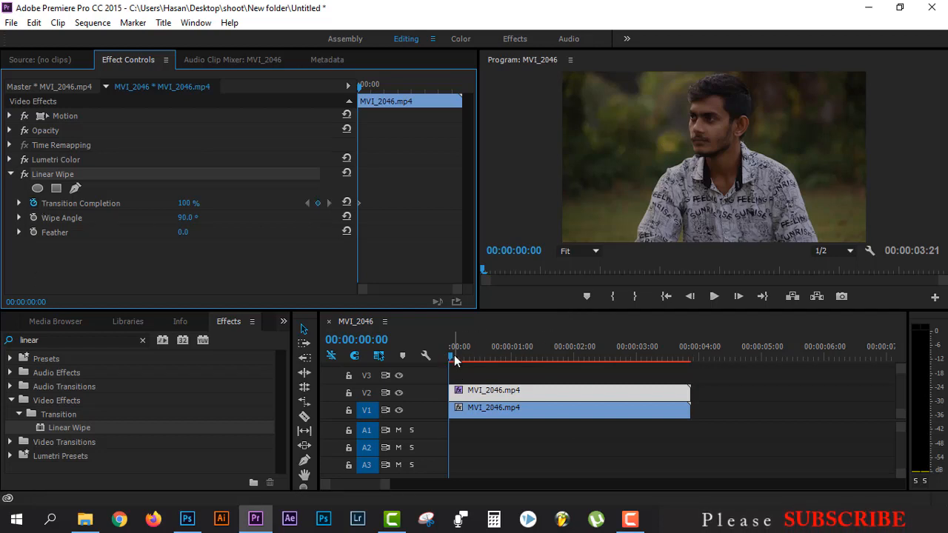
Step: At about 00:00:02:20, add a Transition Completion keyframe and set its value to 0%
{"action": "left_click_drag", "start_coordinate": [448, 357], "coordinate": [627, 363]}
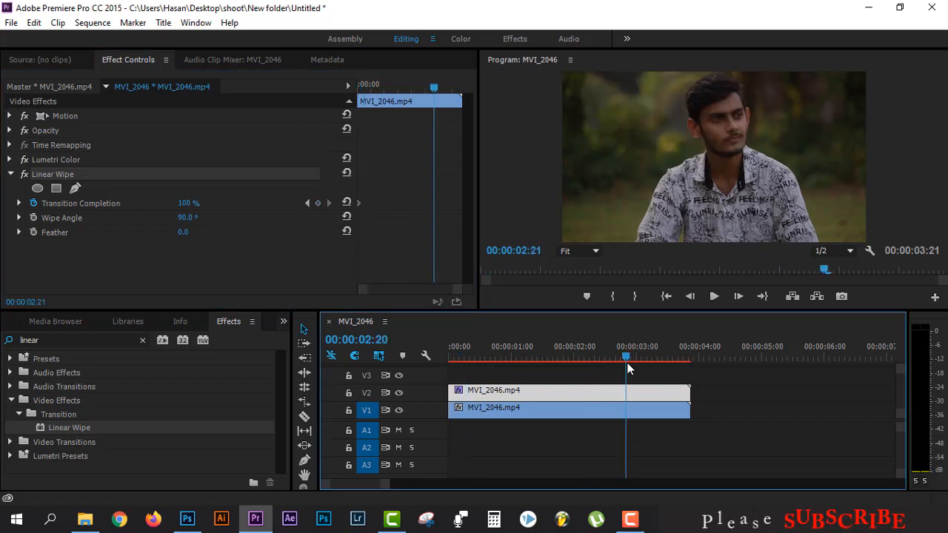
{"action": "left_click", "coordinate": [319, 203]}
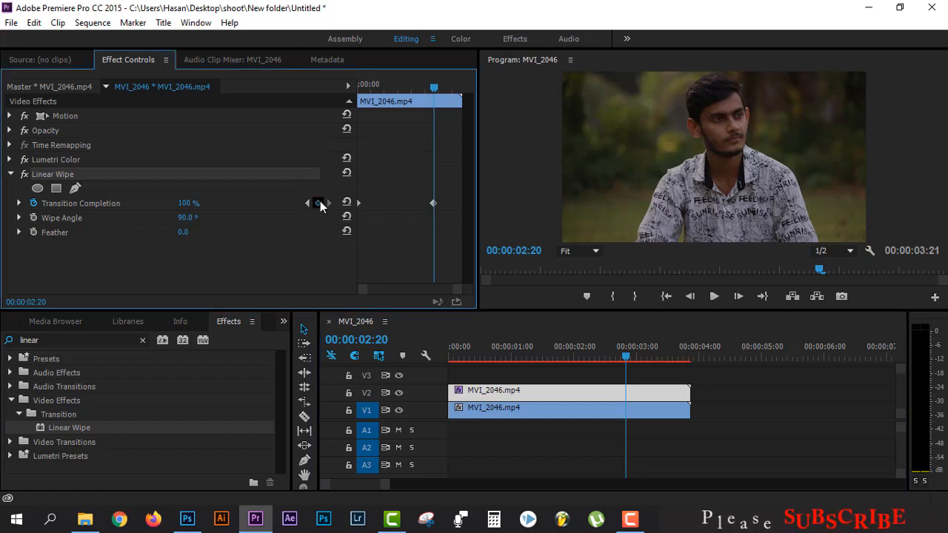
{"action": "left_click", "coordinate": [186, 204]}
{"action": "type", "text": "0"}
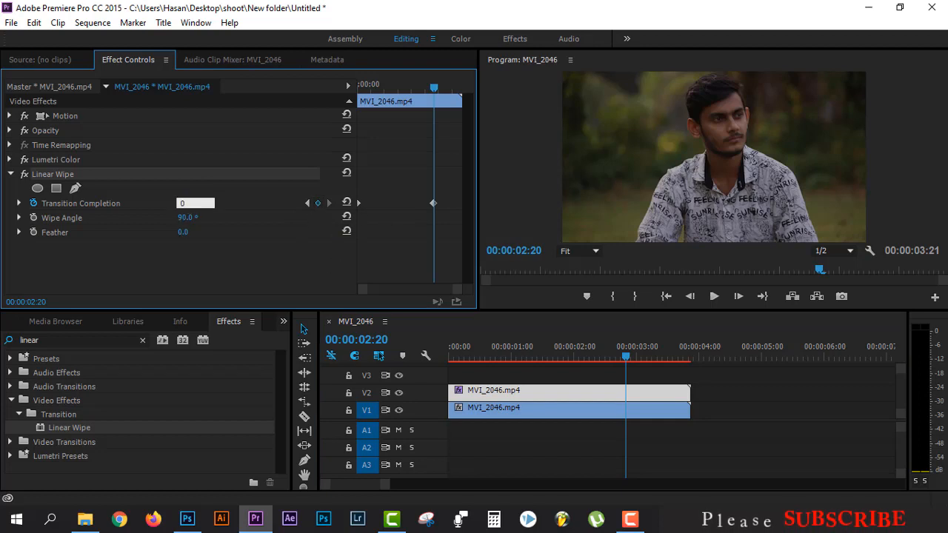
{"action": "key", "text": "Return"}
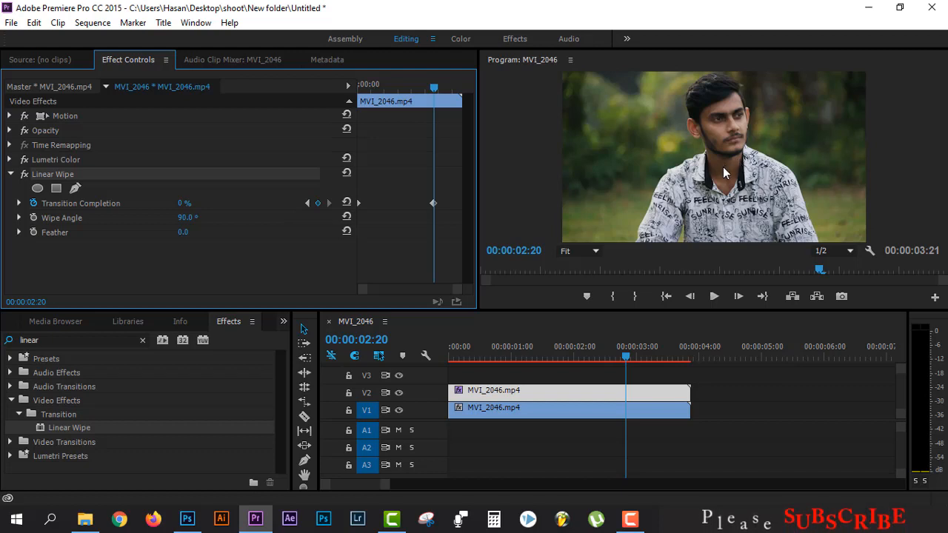
Step: Set Linear Wipe's Wipe Angle to -90°
{"action": "left_click", "coordinate": [186, 218]}
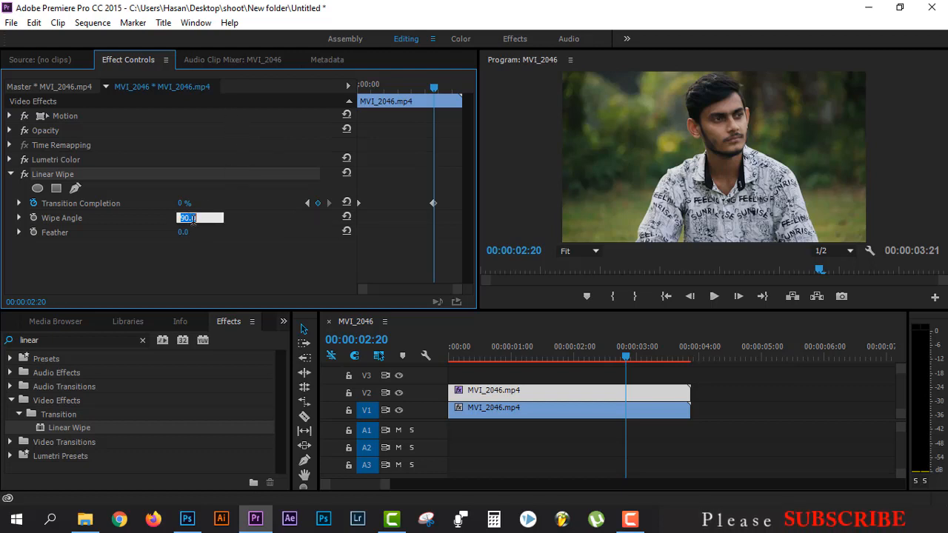
{"action": "type", "text": "-"}
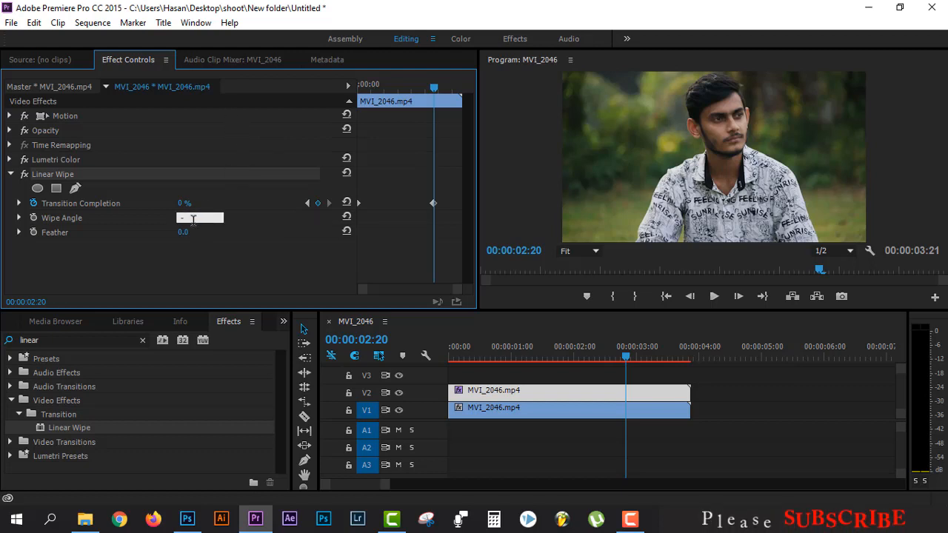
{"action": "type", "text": "90"}
{"action": "key", "text": "Return"}
Step: Render the sequence's effects from In to Out
{"action": "key", "text": "equal"}
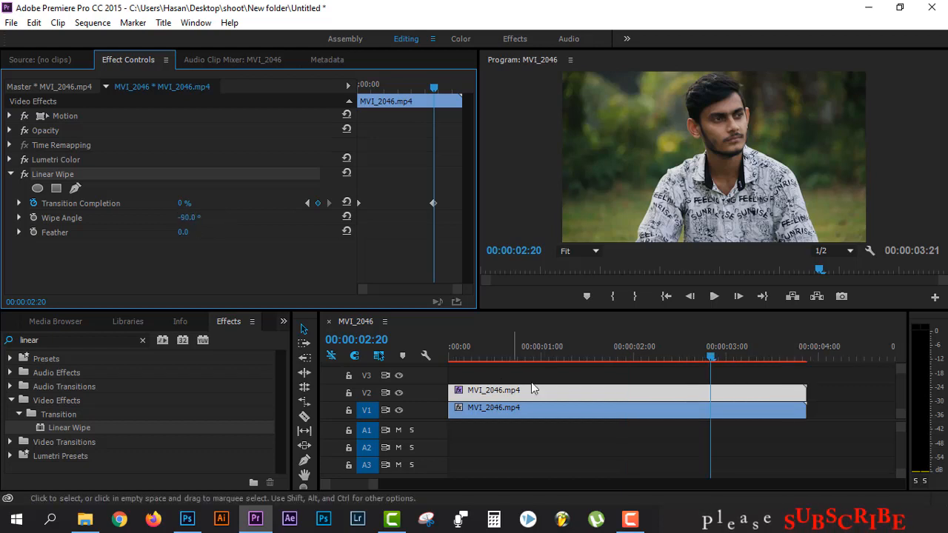
{"action": "left_click_drag", "start_coordinate": [664, 360], "coordinate": [570, 362]}
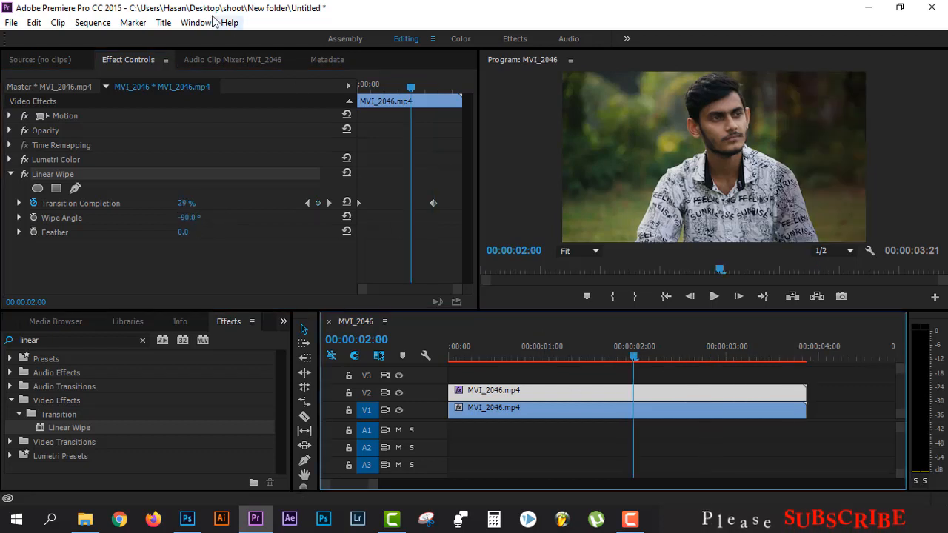
{"action": "left_click", "coordinate": [92, 23]}
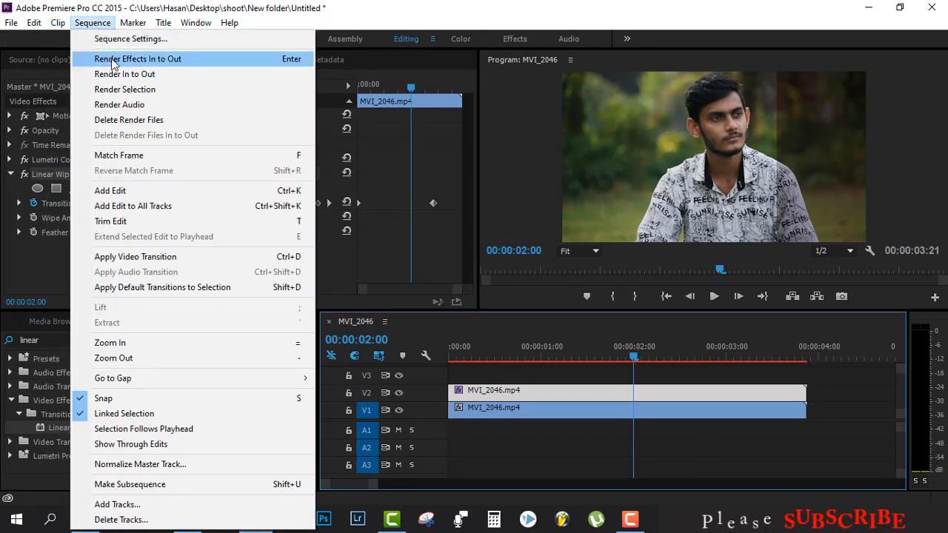
{"action": "left_click", "coordinate": [172, 60]}
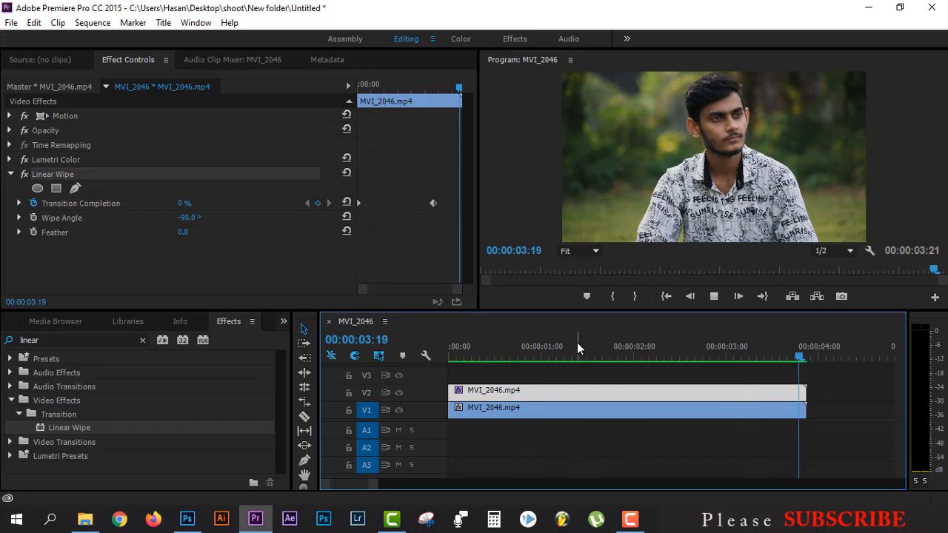
Step: Play back the sequence to preview the wipe reveal and save the project
{"action": "left_click", "coordinate": [714, 297]}
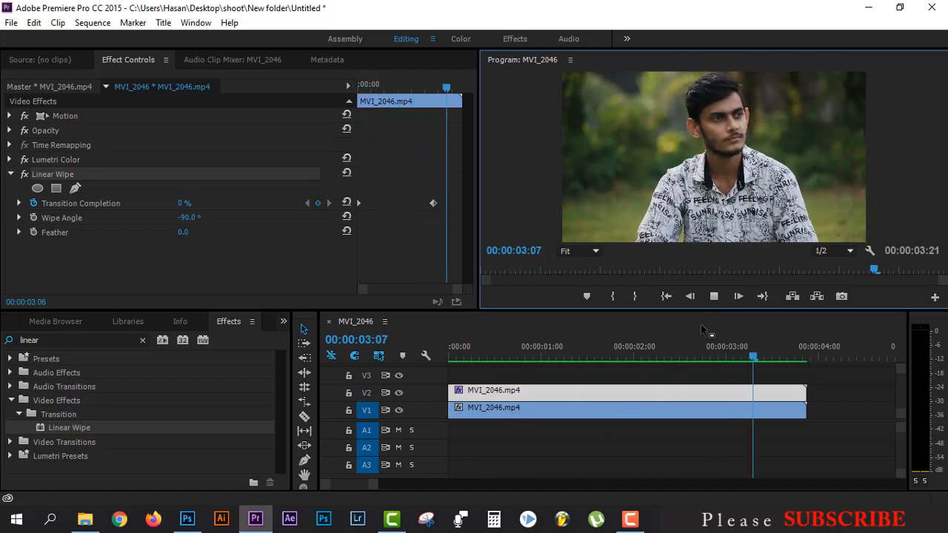
{"action": "left_click", "coordinate": [711, 296]}
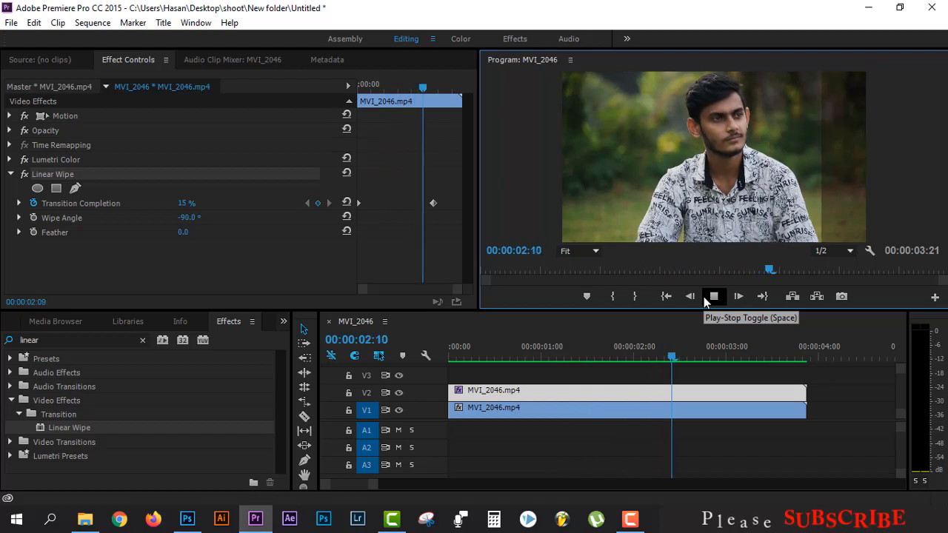
{"action": "left_click", "coordinate": [713, 296]}
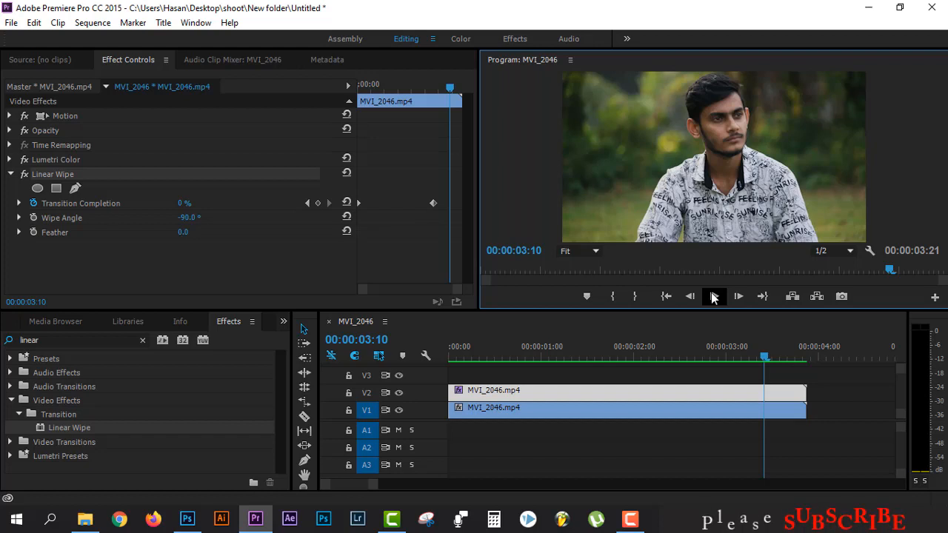
{"action": "key", "text": "ctrl+s"}
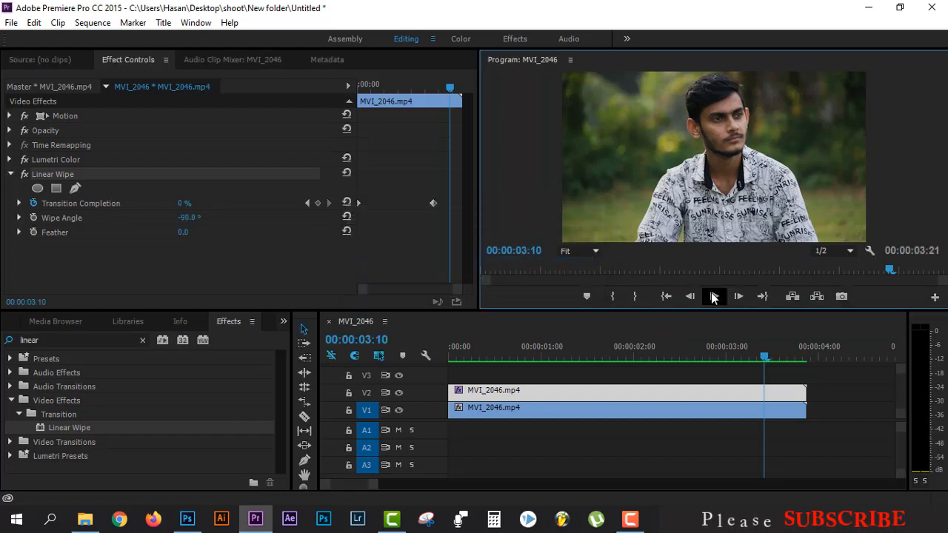